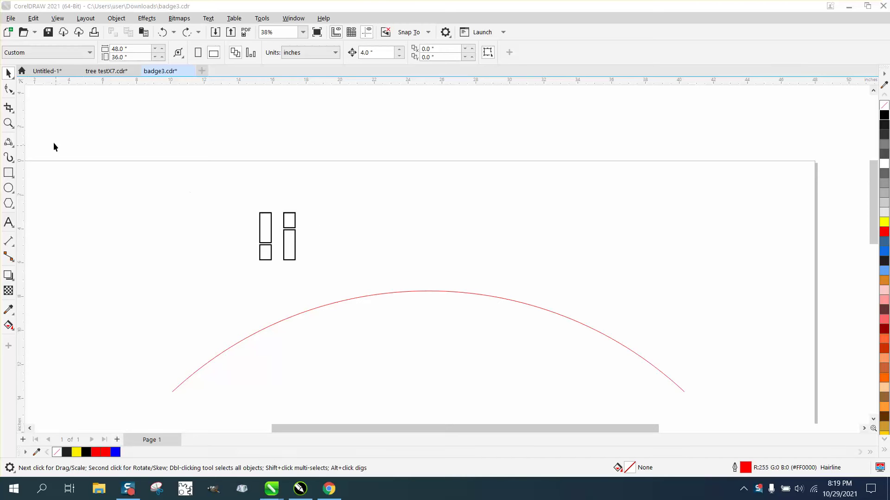
Zoom in on the two rectangle pairs and select them.
click(8, 123)
drag(176, 183, 533, 368)
click(8, 73)
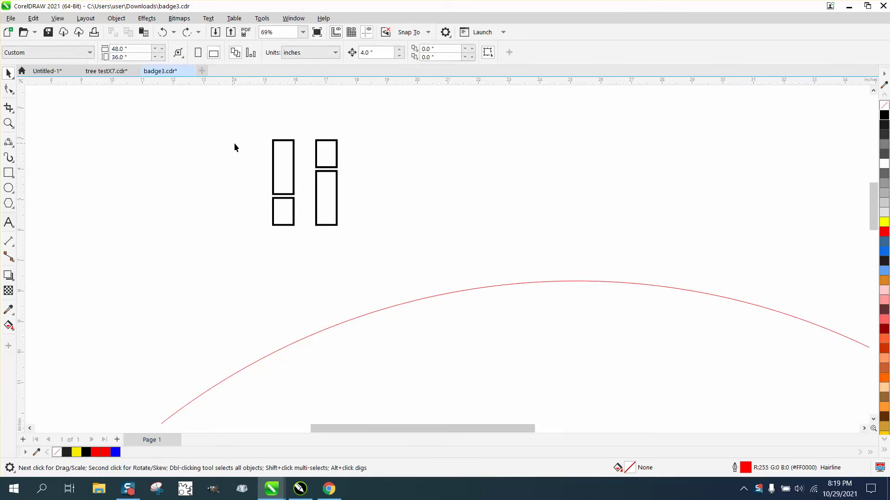
click(277, 149)
click(323, 150)
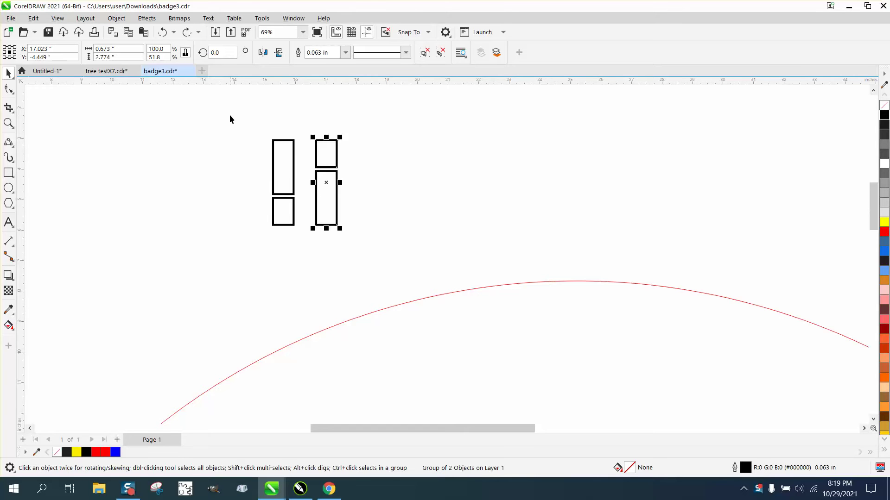
scroll(230, 116, down, 1)
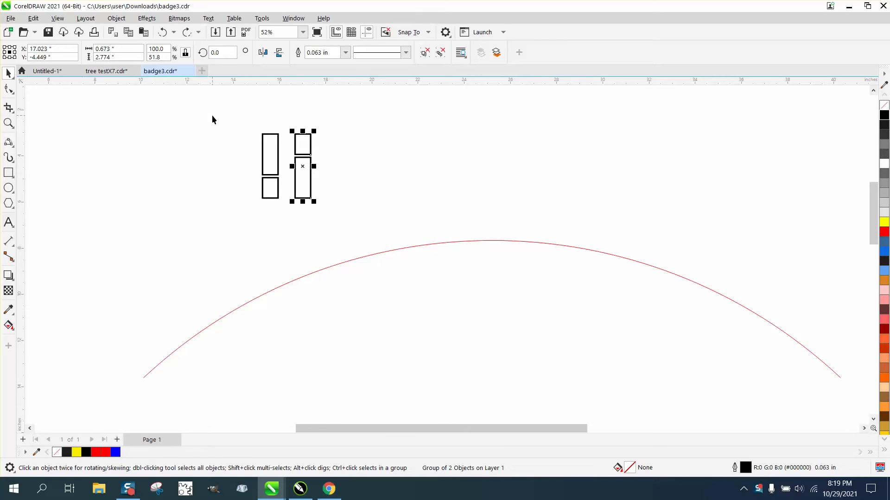
scroll(212, 115, down, 1)
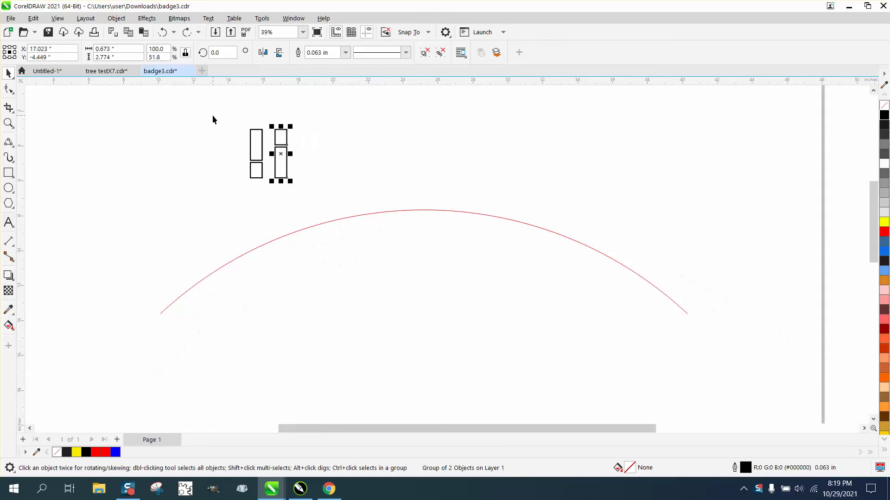
Open Fit Objects to Path and select both rectangle groups plus the red arc as the path.
click(116, 18)
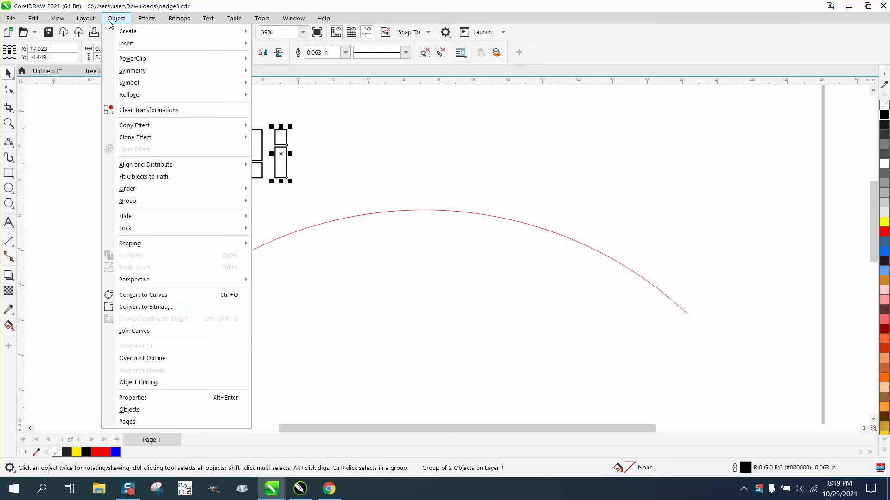
click(156, 177)
click(337, 142)
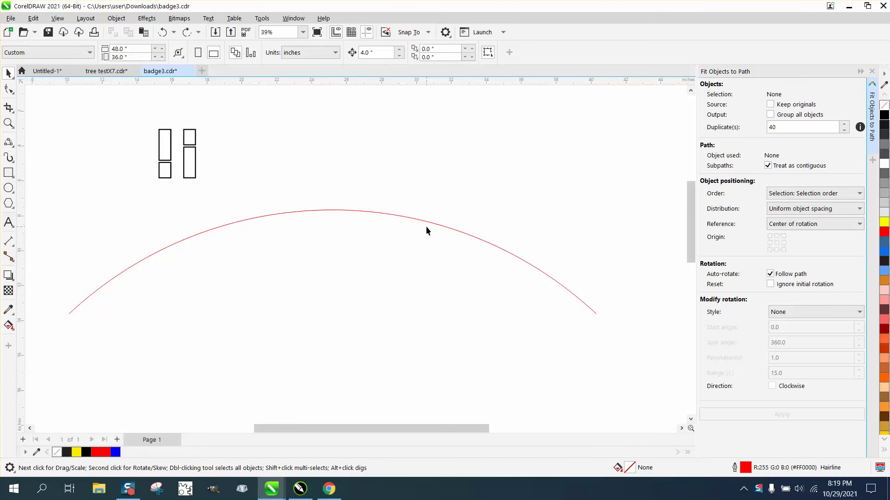
click(164, 171)
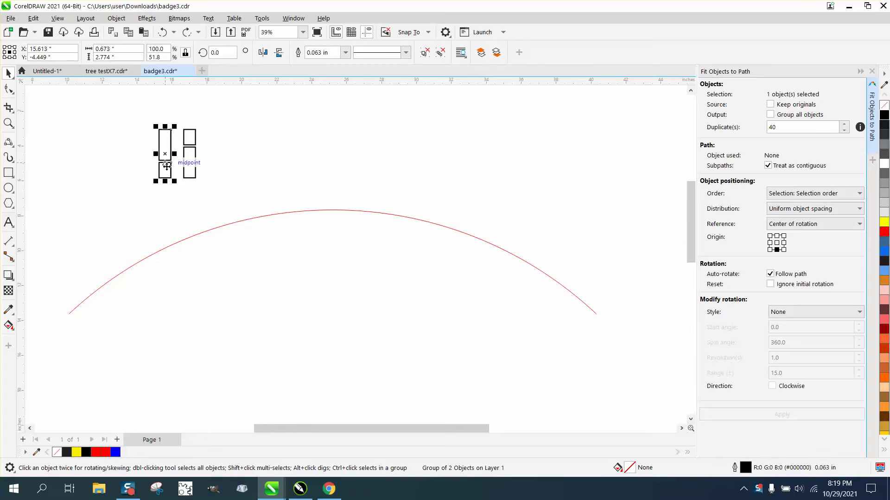
shift+click(188, 156)
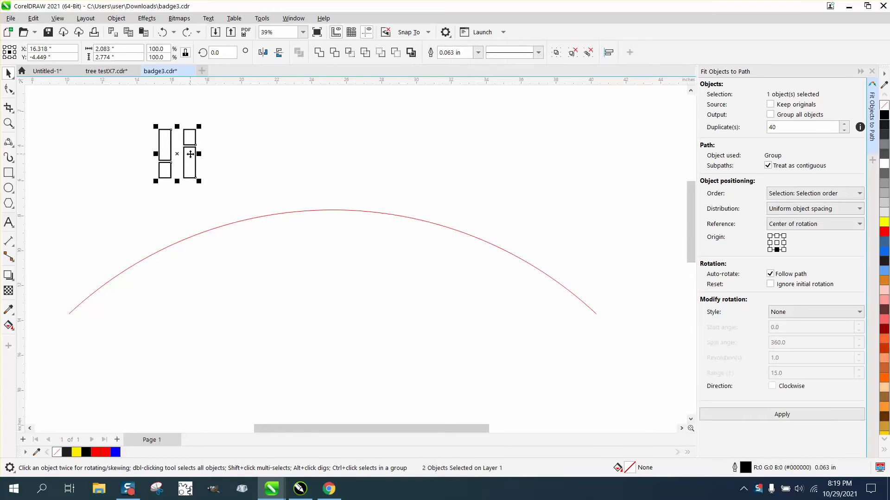
shift+click(272, 215)
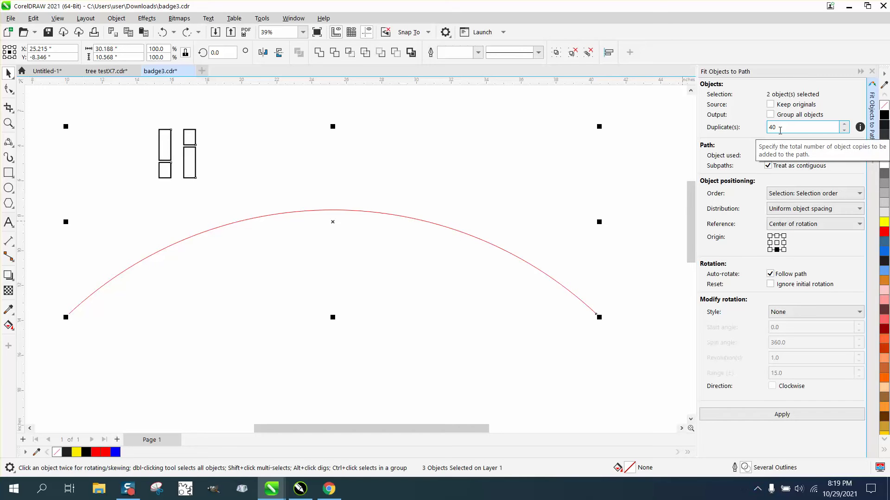
click(782, 416)
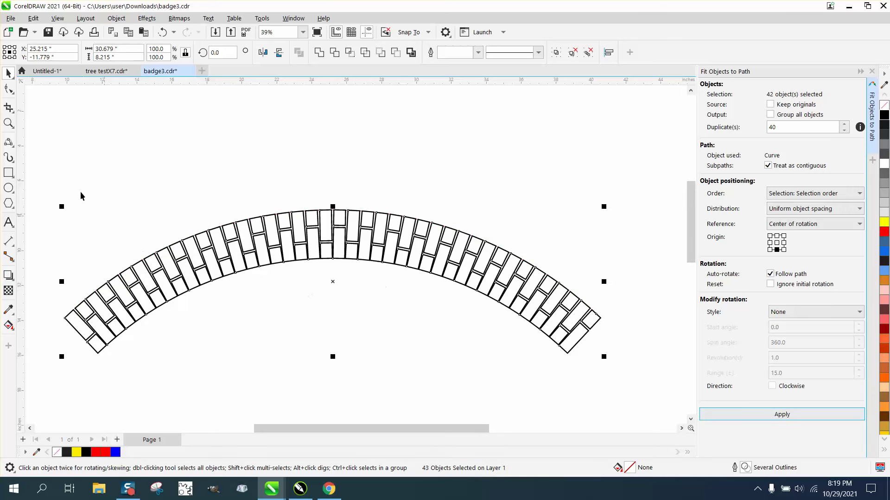
click(8, 123)
drag(280, 190, 409, 274)
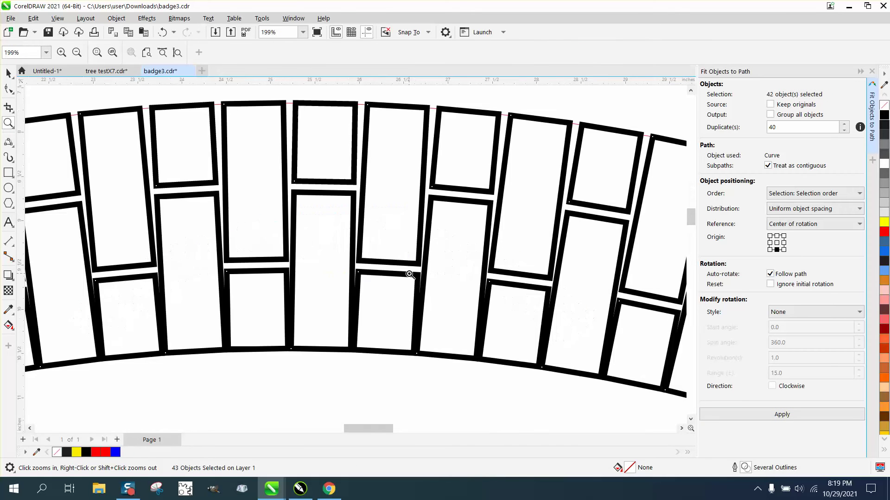
scroll(410, 274, down, 6)
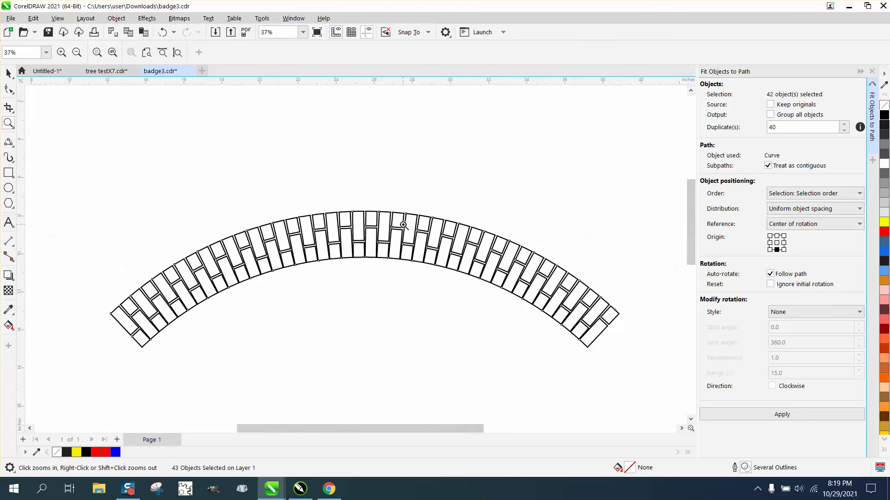
scroll(403, 225, down, 1)
click(163, 34)
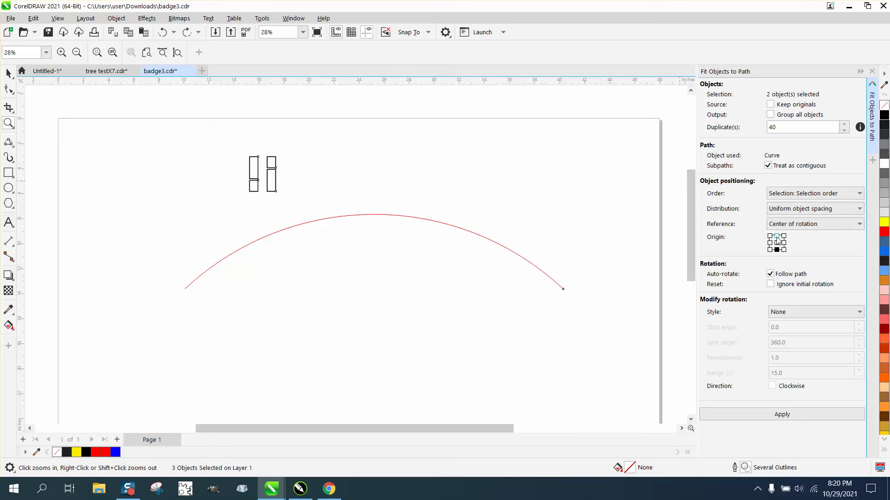
Fit the rectangle pairs along the red arc and frame the resulting brick arch.
click(783, 415)
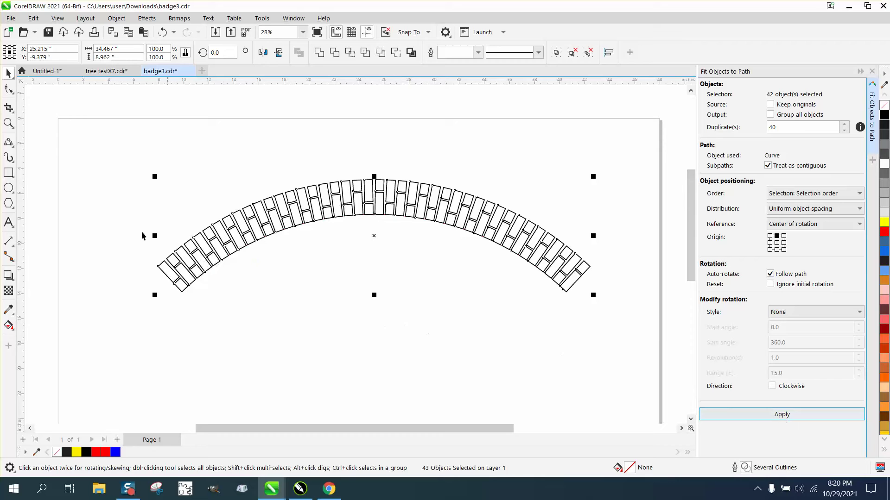
click(9, 123)
drag(130, 136, 652, 343)
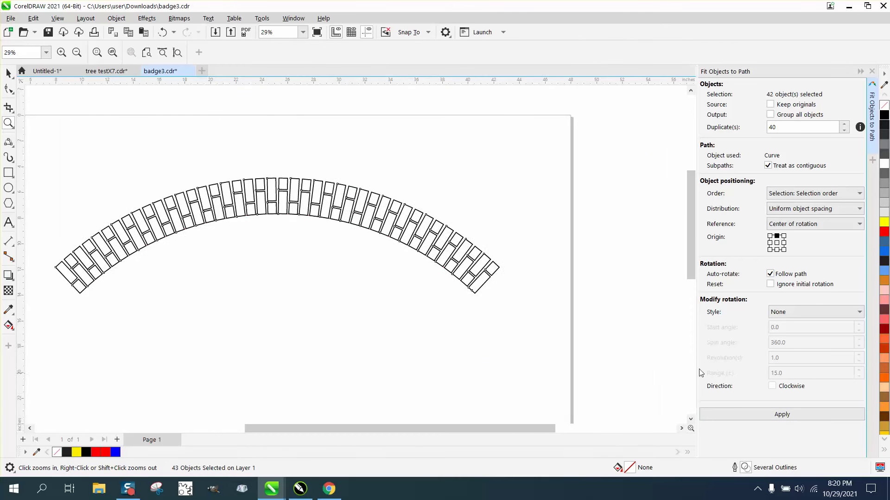
Zoom in closely to inspect the joints between bricks at the arch's end.
scroll(377, 232, down, 1)
drag(378, 229, 496, 297)
scroll(503, 296, down, 1)
drag(399, 281, 468, 306)
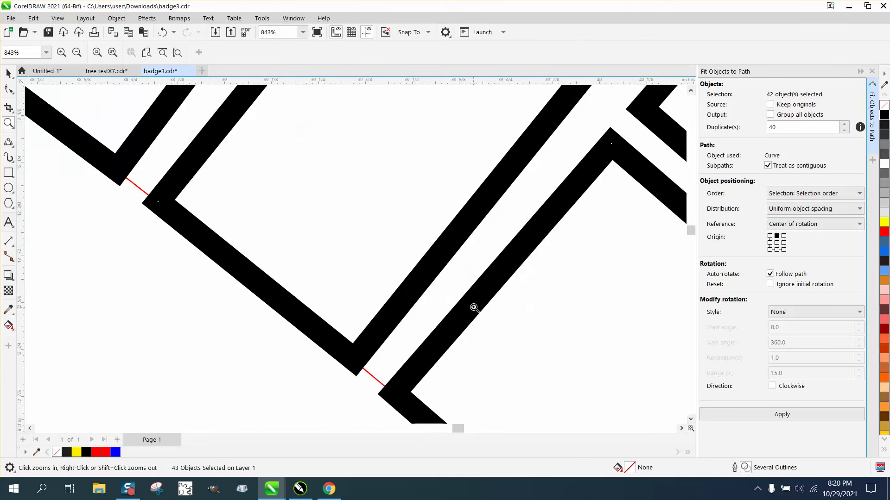
scroll(474, 308, down, 6)
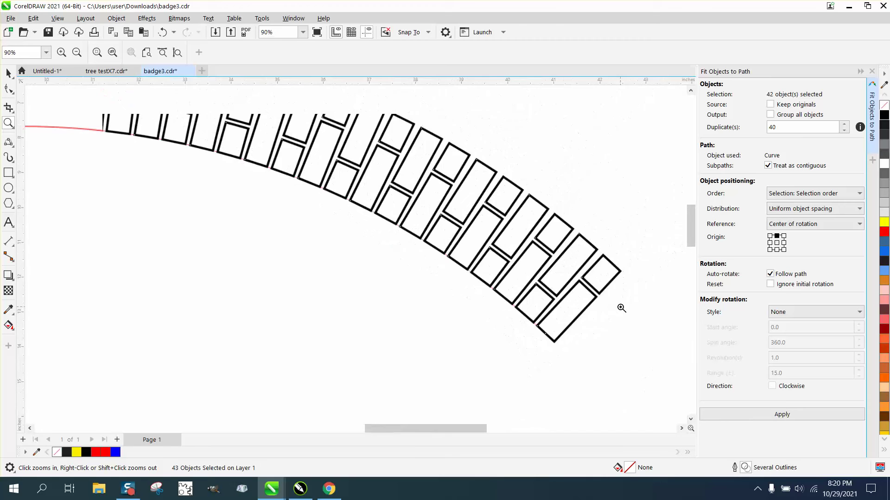
scroll(621, 308, down, 2)
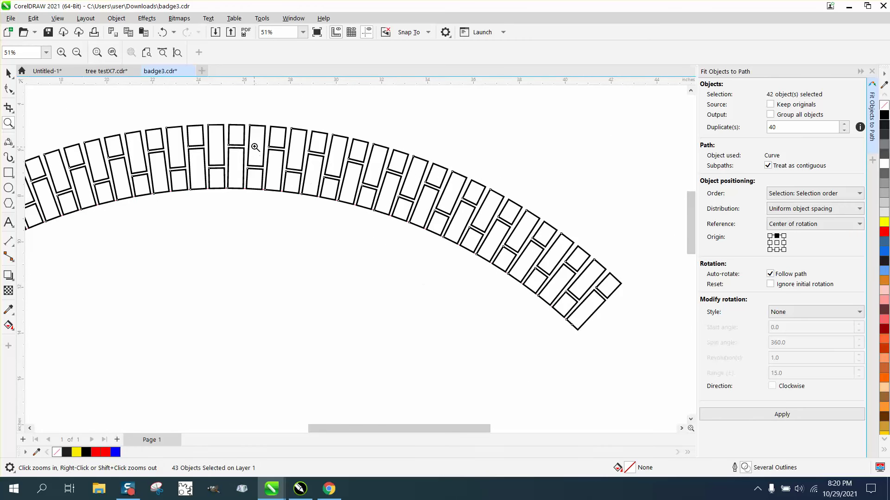
scroll(328, 194, up, 4)
scroll(381, 221, up, 1)
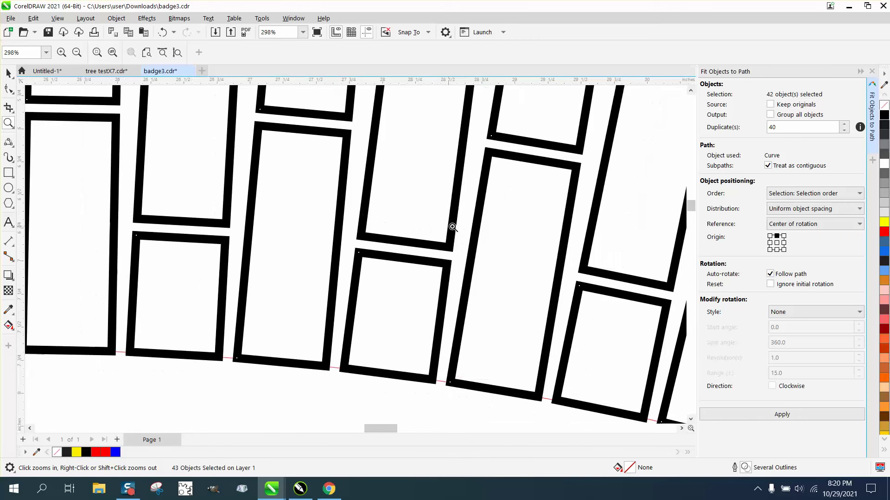
scroll(452, 227, down, 1)
scroll(465, 193, down, 2)
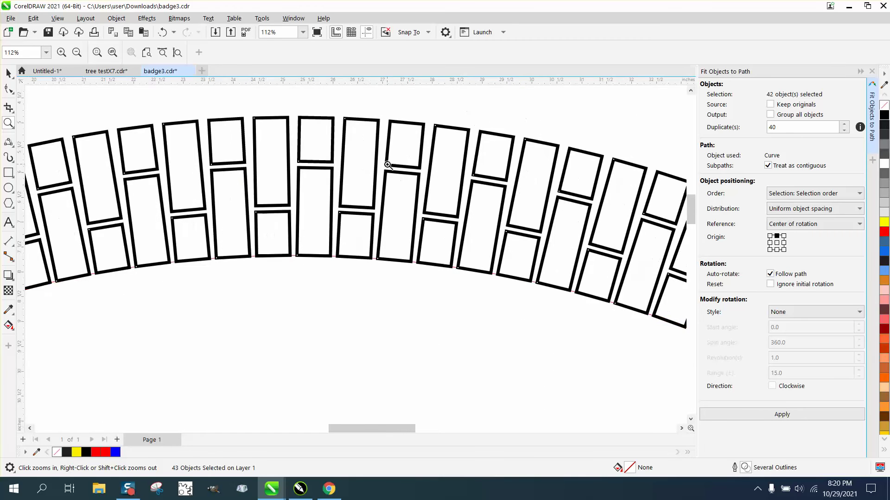
scroll(385, 164, down, 3)
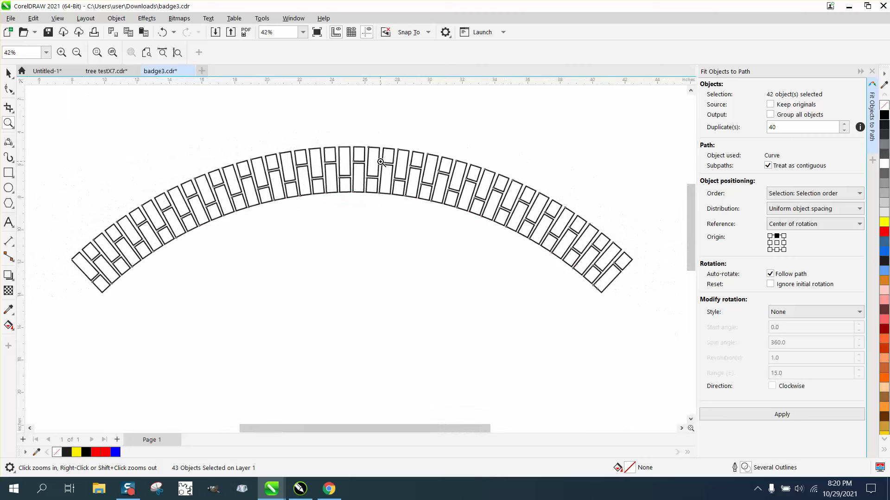
scroll(380, 162, down, 1)
click(8, 73)
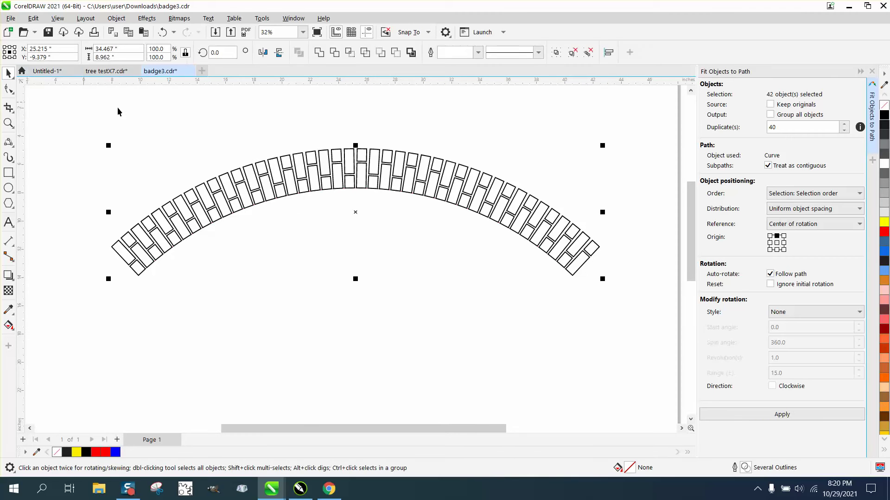
Ungroup the arch into individual bricks, test-drag one out, and undo the move.
click(122, 21)
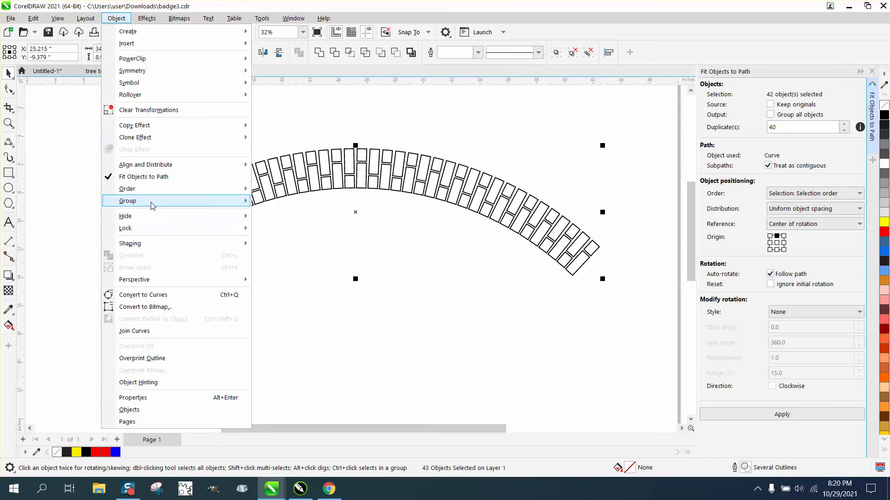
mouse_move(153, 206)
click(272, 214)
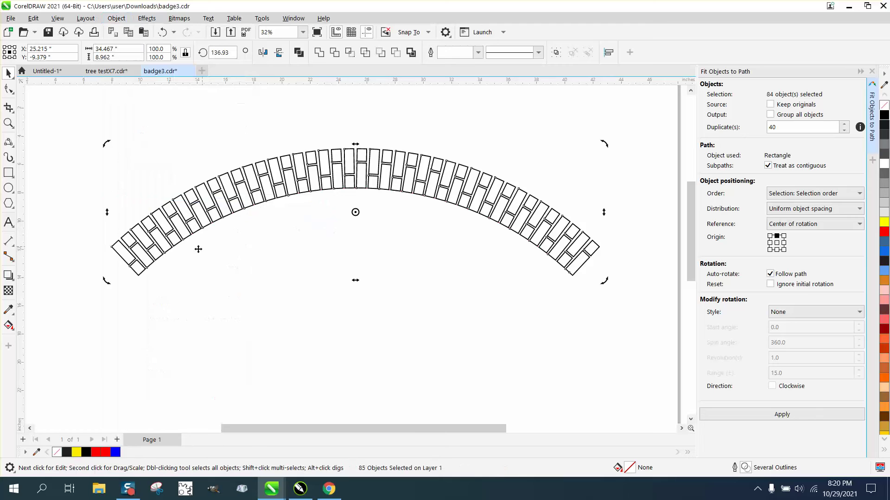
click(171, 227)
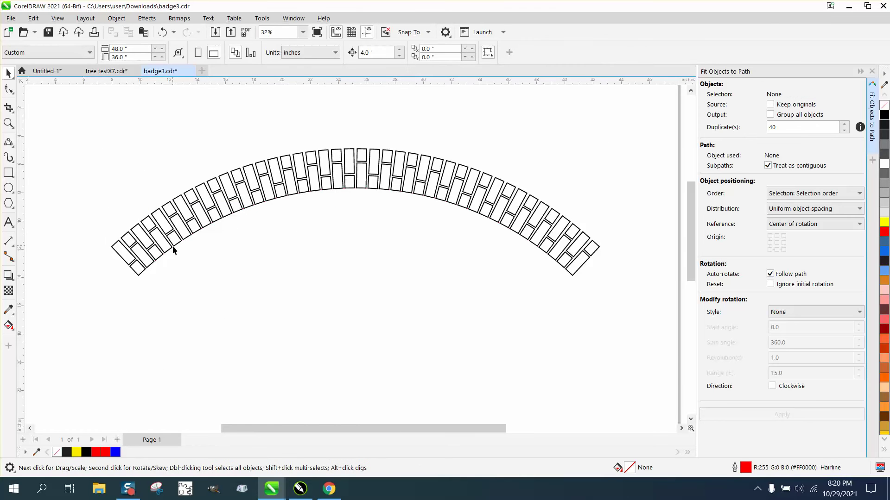
drag(173, 248, 186, 273)
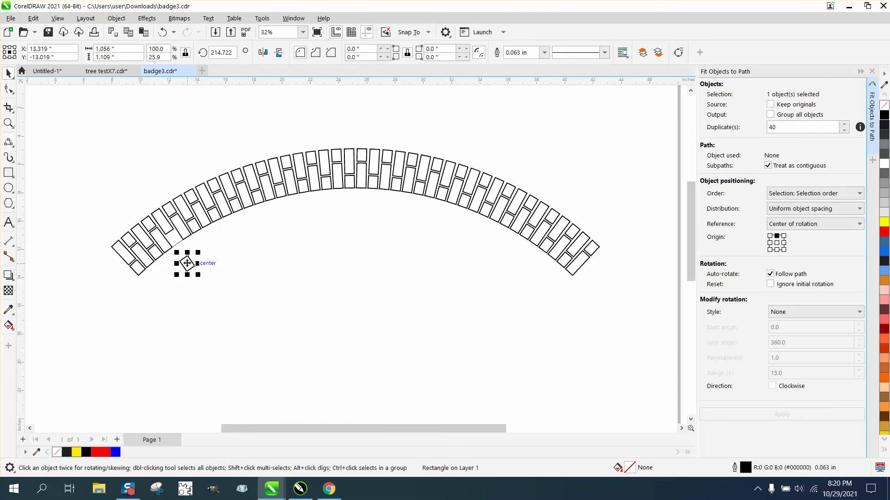
click(162, 37)
Zoom in on the arch's lower-left end and inspect its brick and leftover thin red line.
click(8, 123)
drag(104, 183, 255, 288)
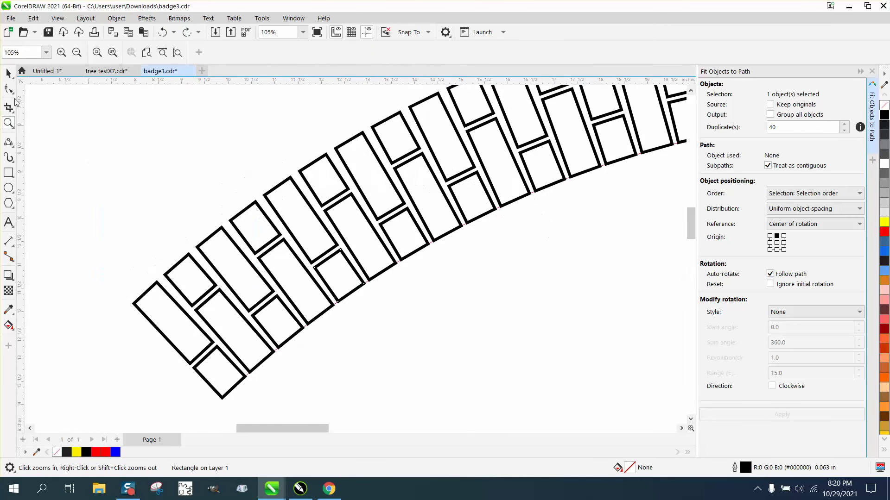
click(8, 73)
click(276, 102)
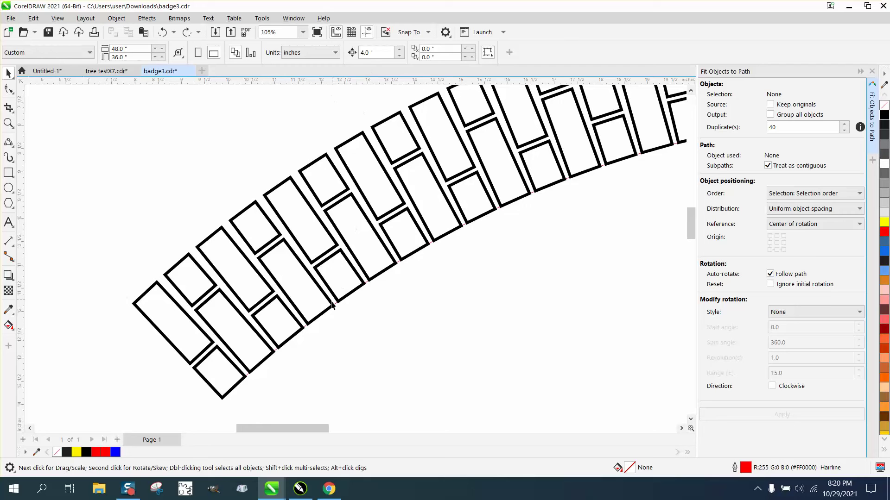
click(299, 334)
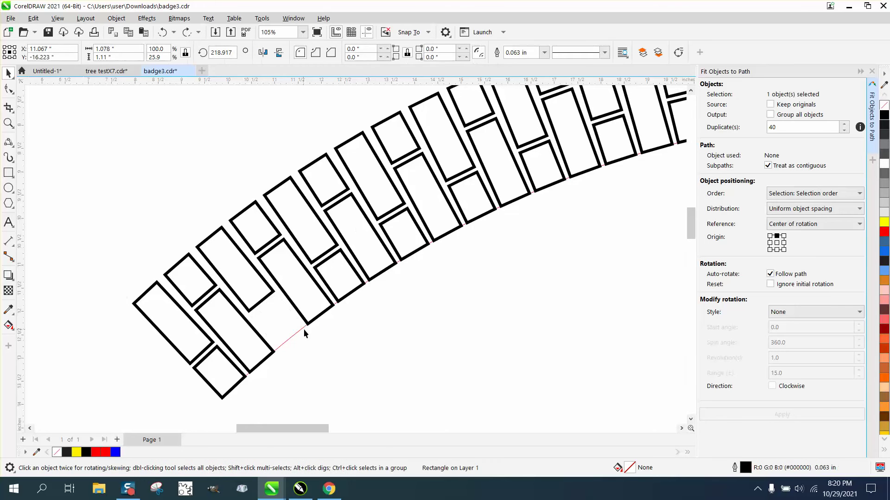
click(298, 331)
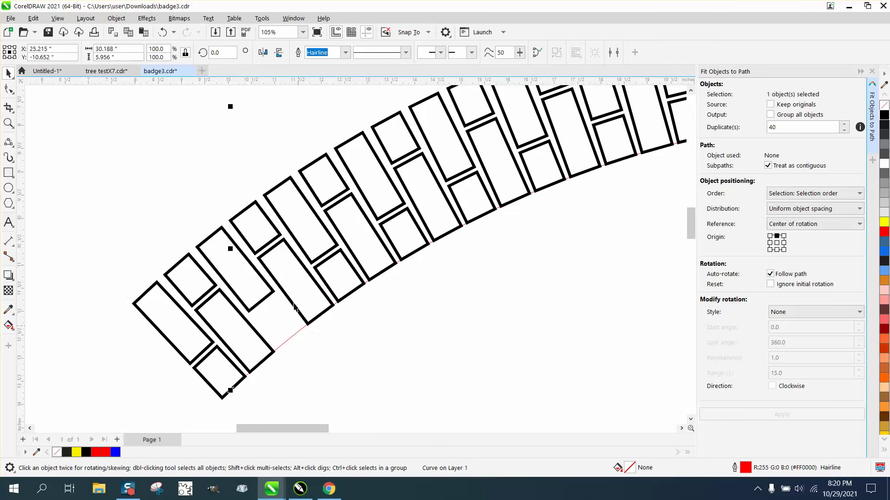
key(Escape)
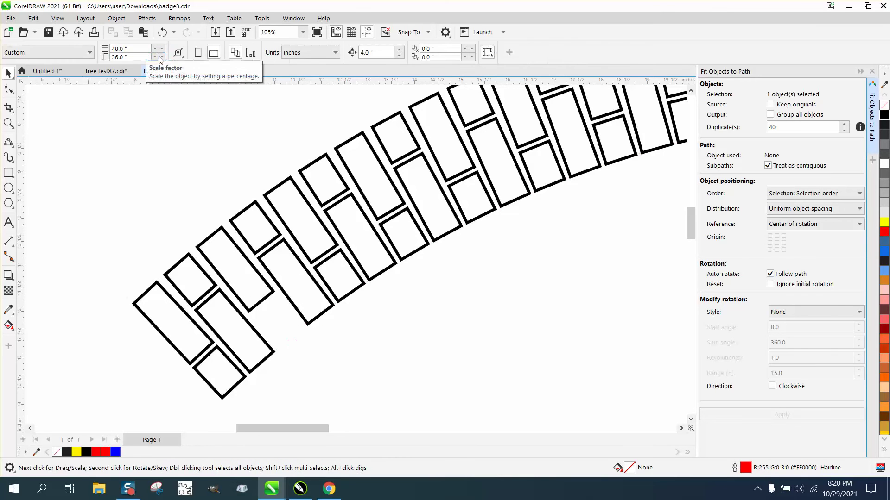
Nudge the stray brick below the arch back up onto the arch's left end.
key(shift+F4)
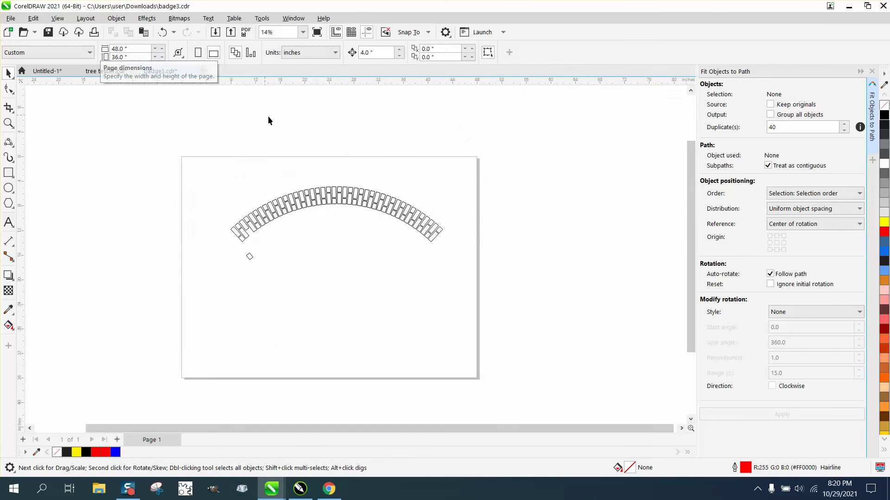
click(250, 257)
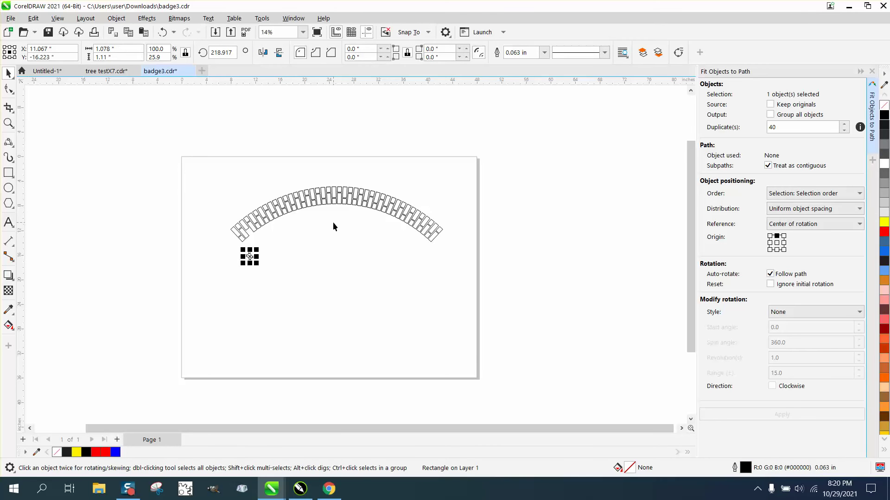
key(Up)
key(z)
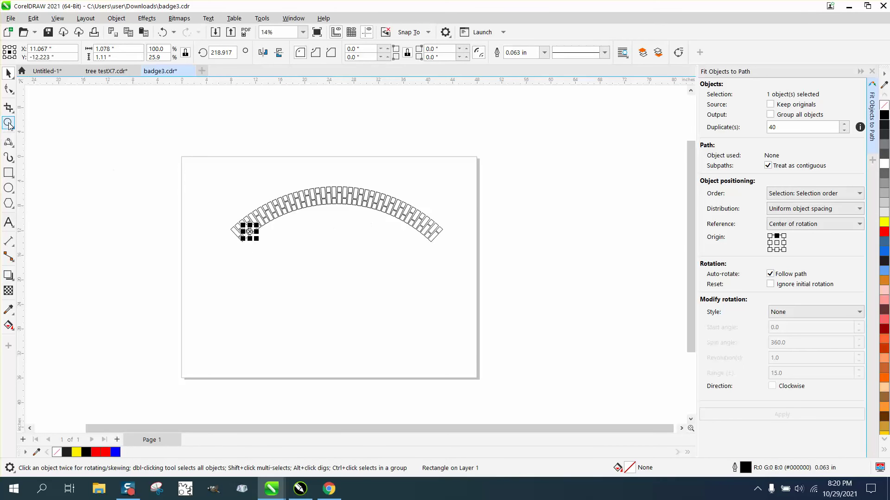
drag(213, 174, 523, 297)
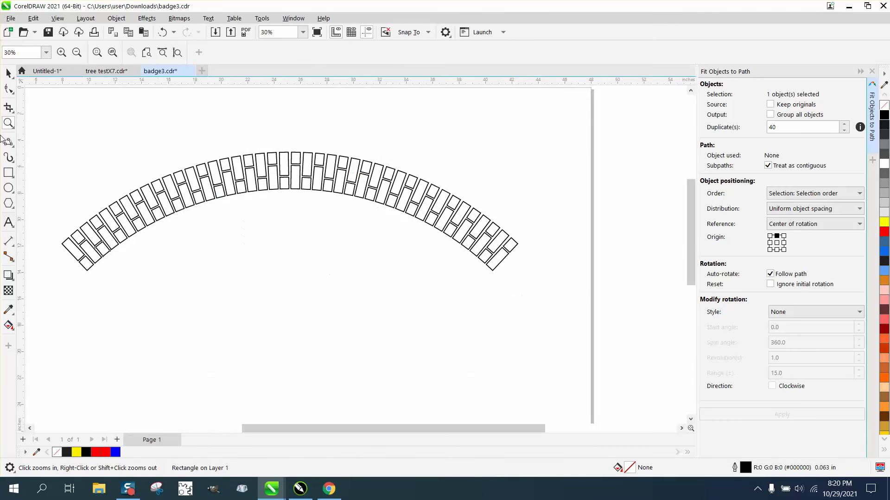
Marquee-select all arch bricks, create a boundary around them, and nudge it below the arch.
click(8, 73)
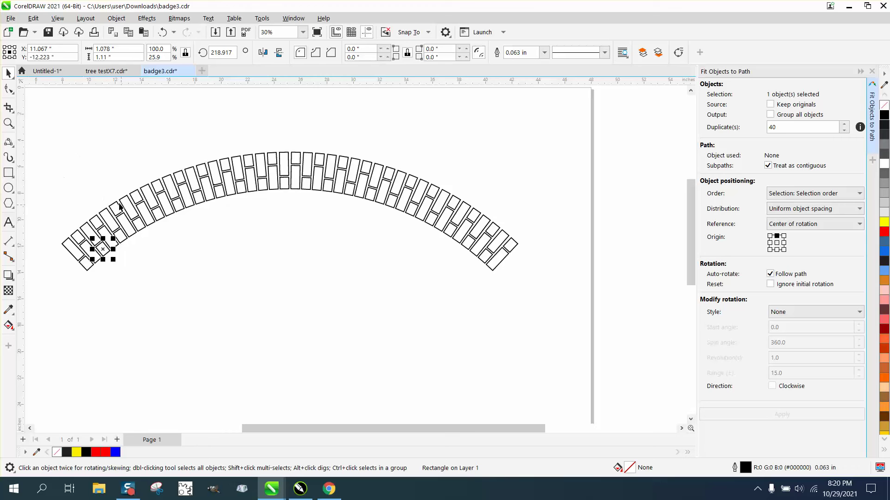
scroll(76, 181, down, 1)
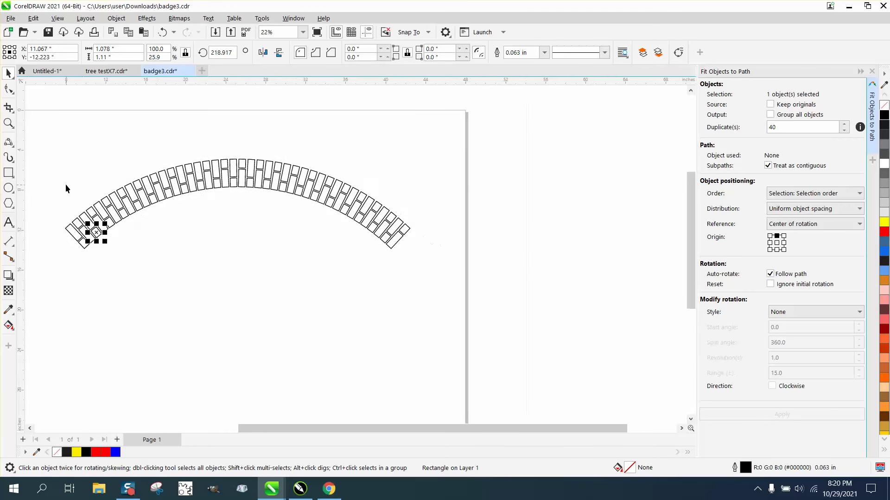
drag(41, 139, 439, 293)
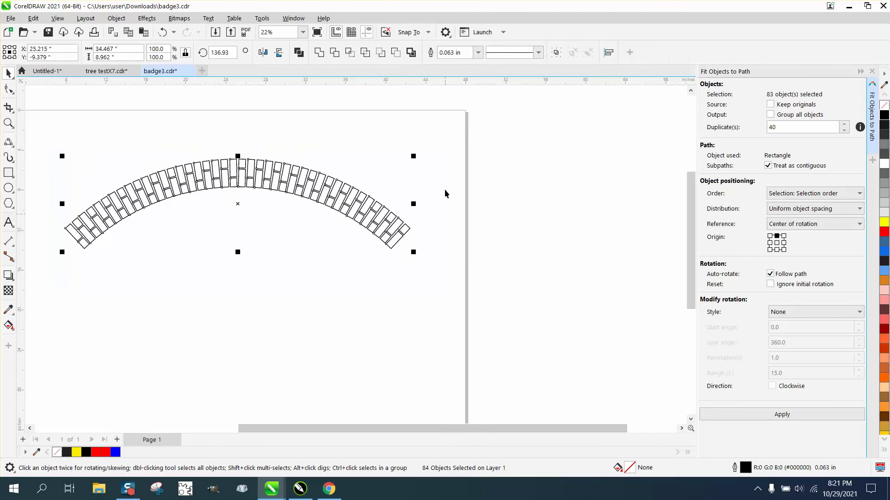
click(411, 54)
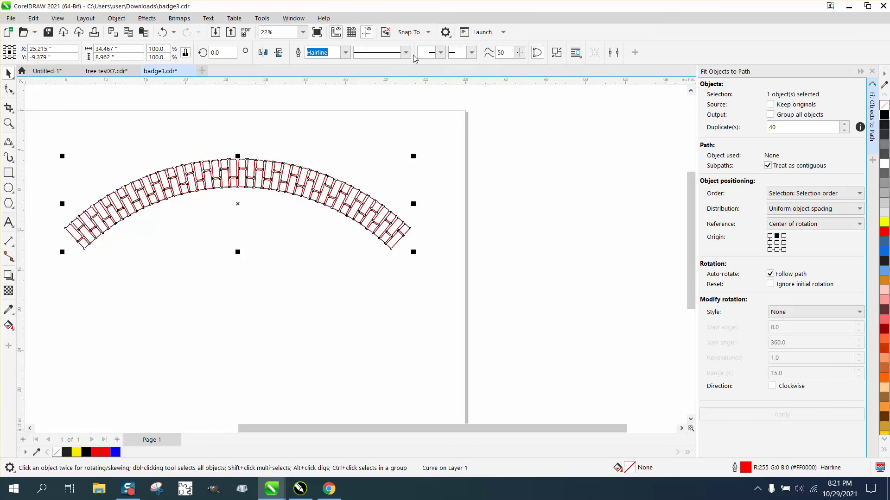
key(Down)
key(Down)
key(Down)
key(Down)
key(Down)
key(Down)
key(Down)
key(Down)
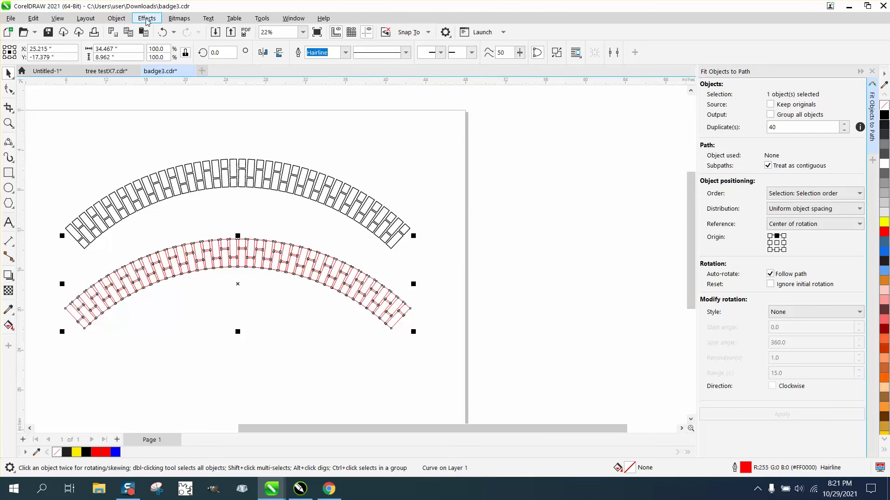
Open the Contour docker and try a 1-inch contour on the boundary, then undo it.
click(123, 21)
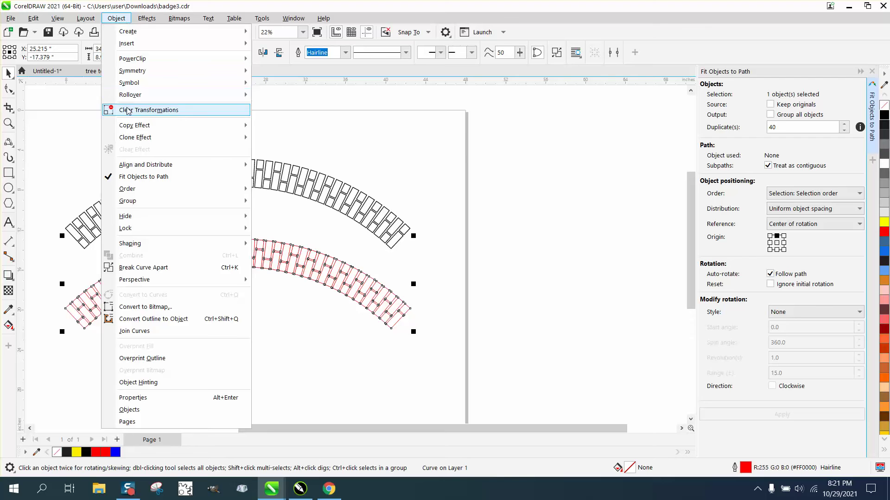
mouse_move(146, 18)
click(160, 267)
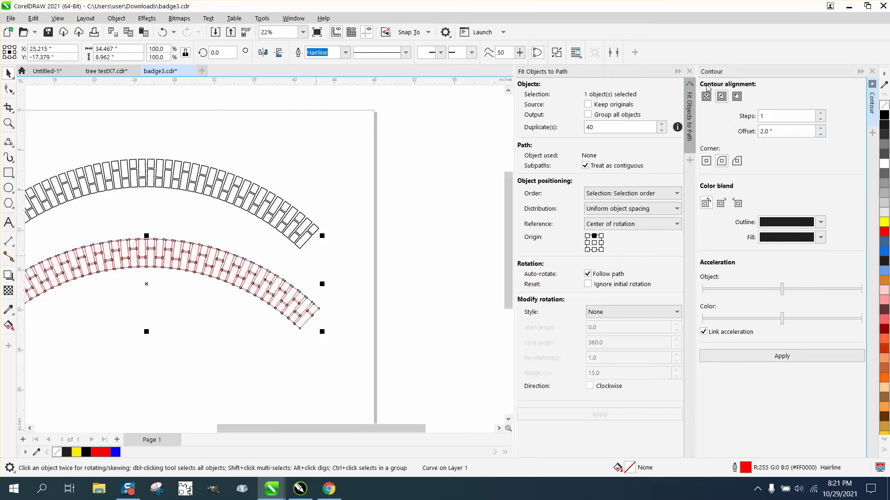
click(689, 72)
click(775, 132)
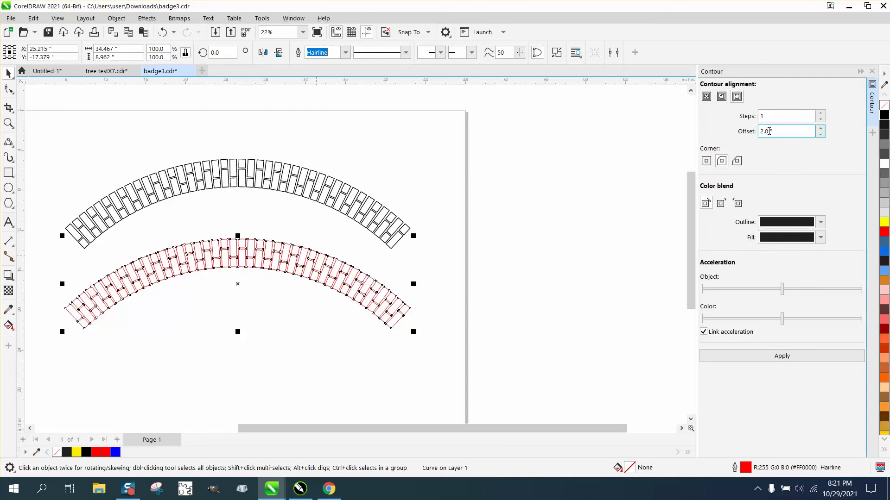
drag(775, 131, 753, 133)
text(1)
click(787, 361)
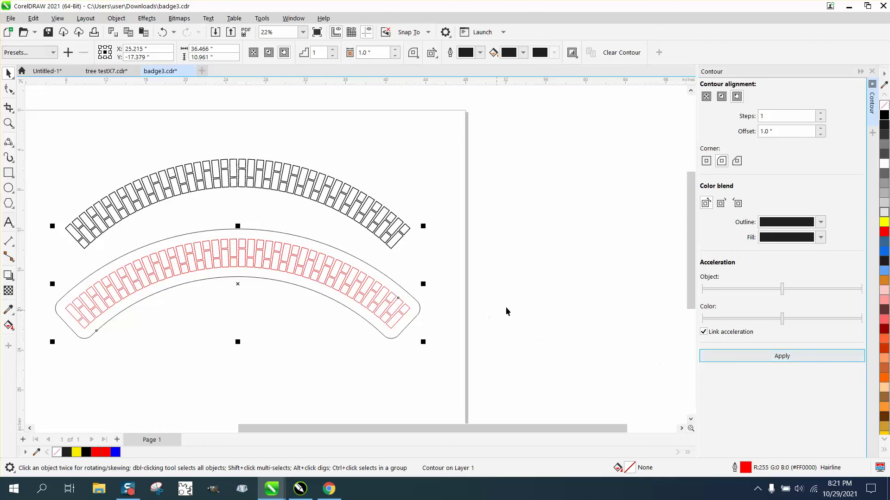
click(162, 32)
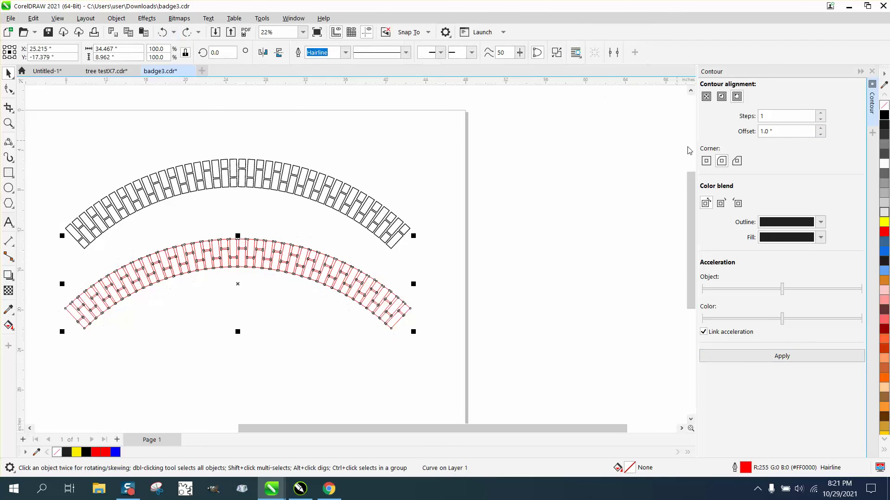
Try a 0.5-inch square-cornered contour on the boundary, then undo it.
click(705, 161)
drag(778, 131, 740, 133)
text(0.5)
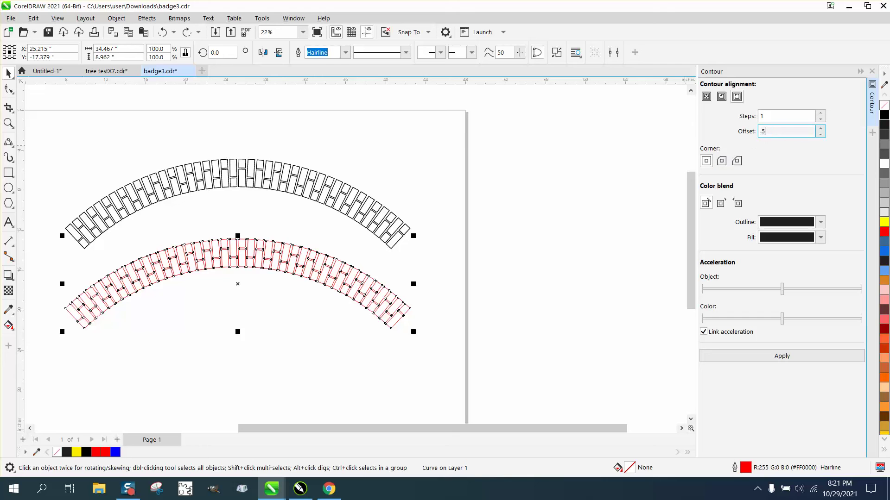
key(Return)
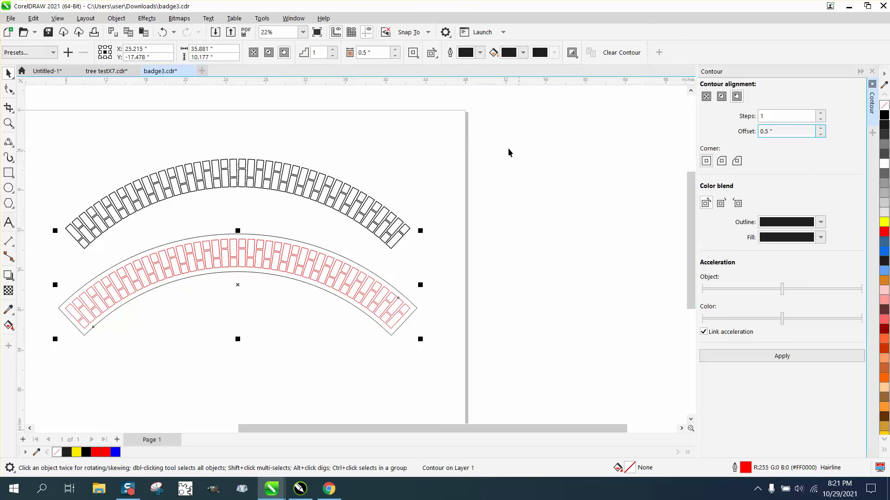
click(162, 32)
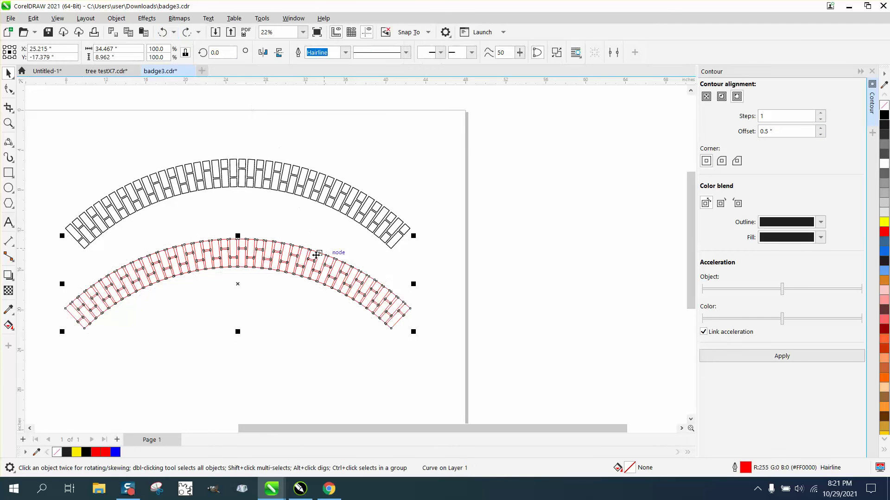
click(8, 123)
drag(218, 239, 272, 254)
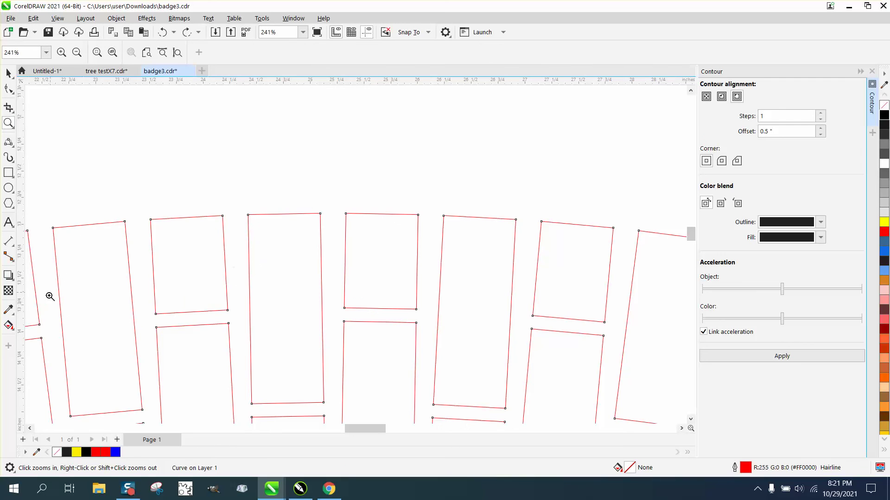
click(14, 246)
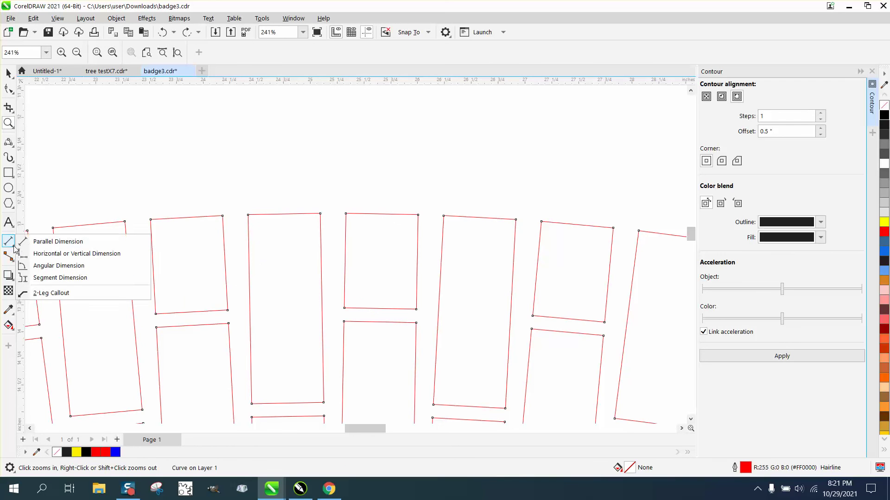
click(49, 242)
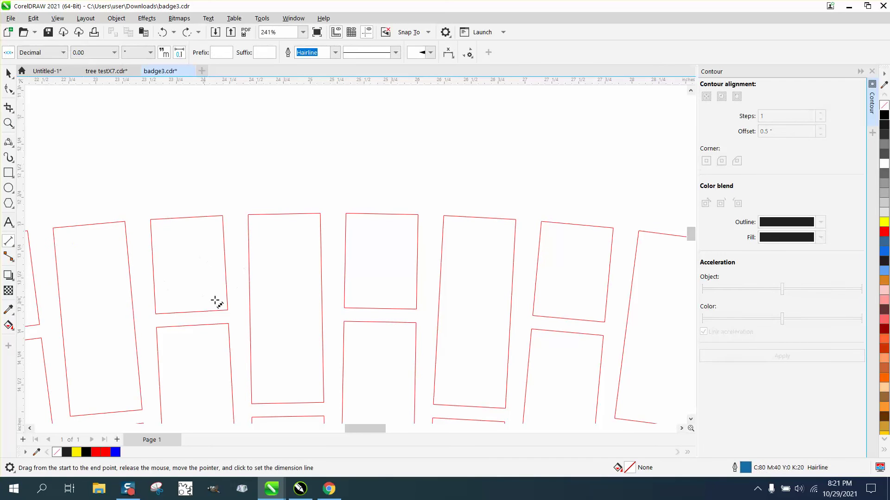
drag(250, 311, 226, 310)
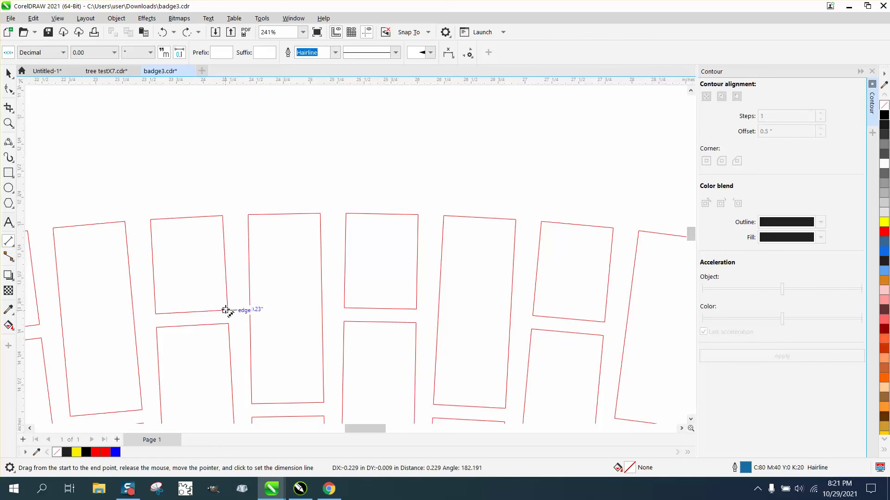
click(234, 287)
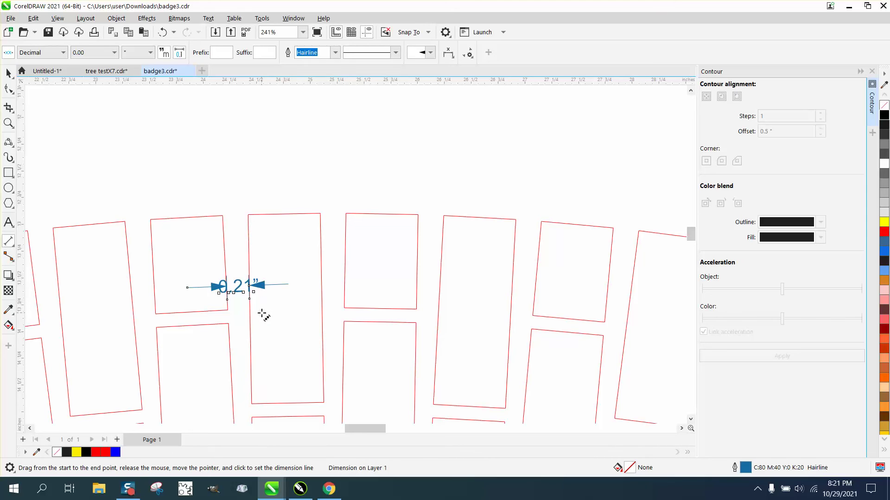
key(ctrl+z)
scroll(206, 181, down, 1)
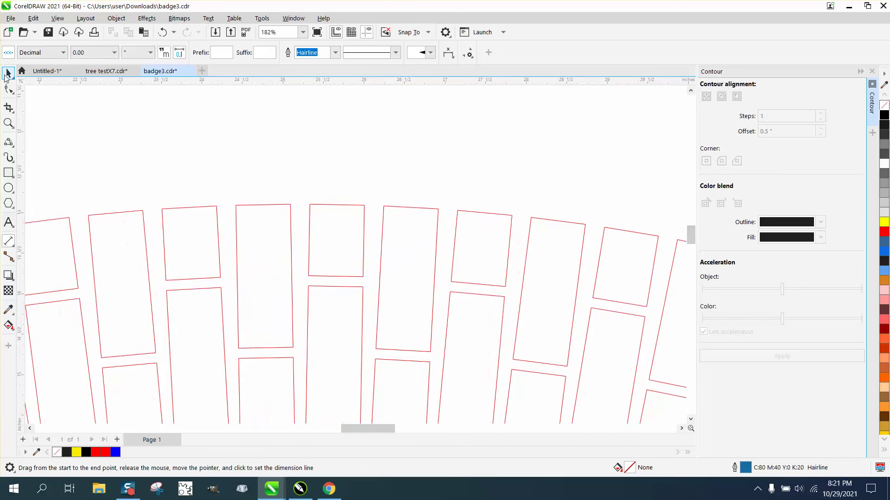
Select the red brick arch curve, try an outward contour, and undo it.
click(6, 74)
scroll(244, 199, down, 3)
click(251, 203)
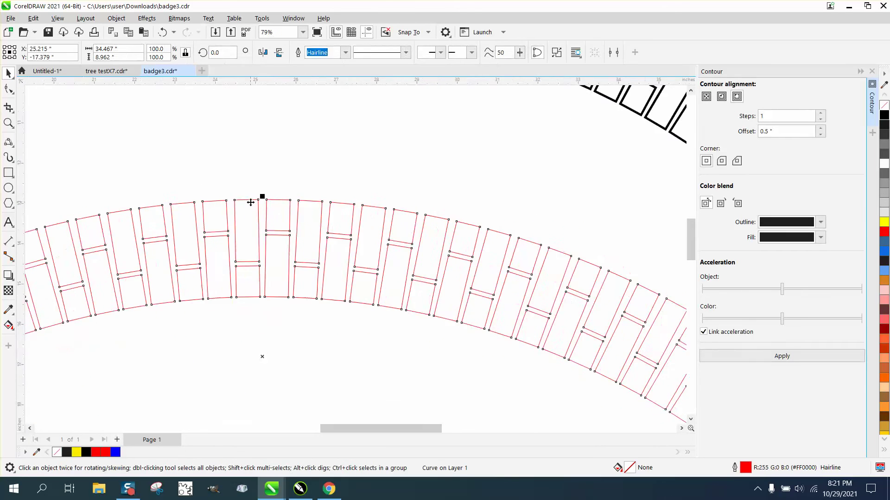
scroll(251, 202, down, 1)
drag(787, 131, 743, 147)
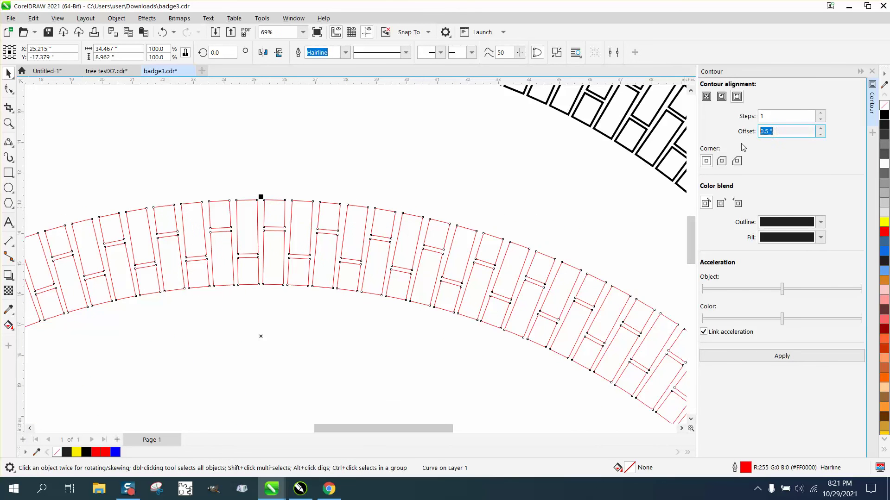
text(.25)
click(782, 356)
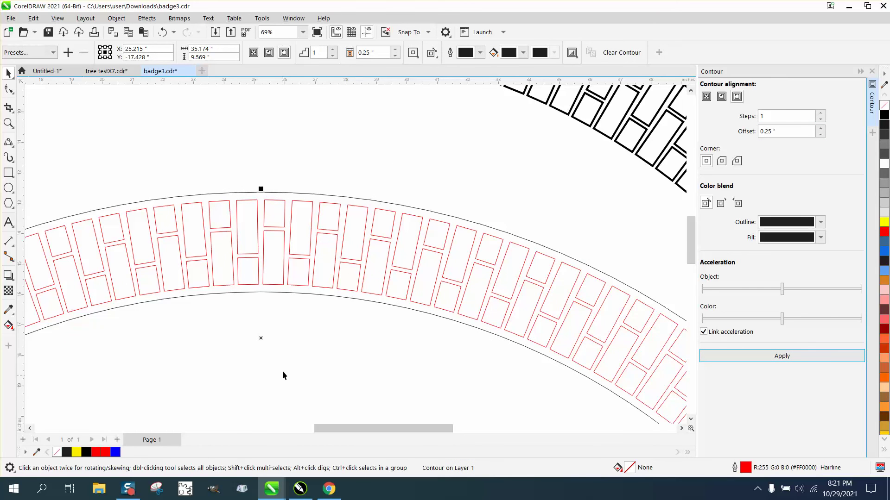
click(162, 32)
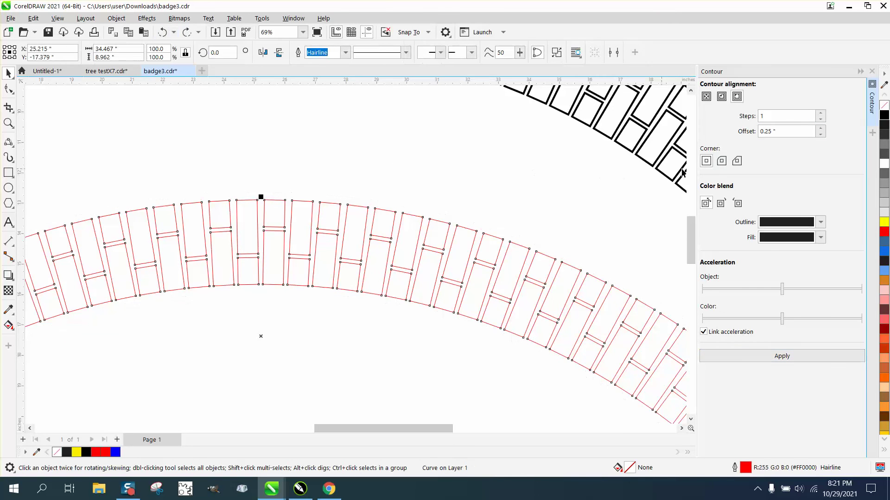
Apply a single 0.2-inch outward contour around the arch.
drag(782, 131, 732, 143)
text(.2)
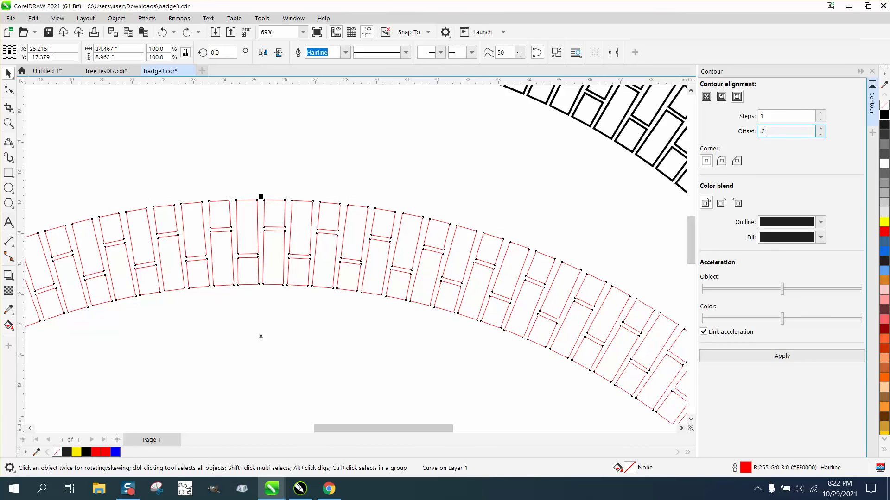
click(782, 356)
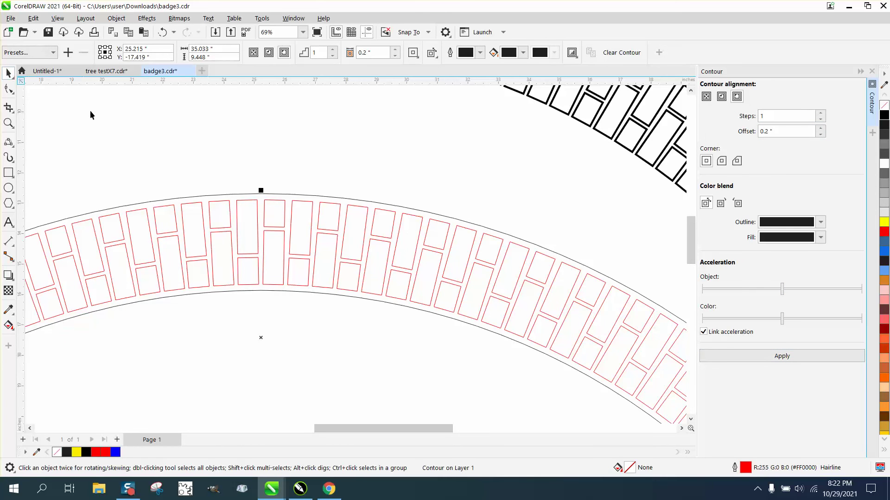
Smart Fill the gap between the bricks and the contour solid black, working at the arch's lower-left end.
scroll(285, 316, down, 4)
scroll(278, 319, down, 1)
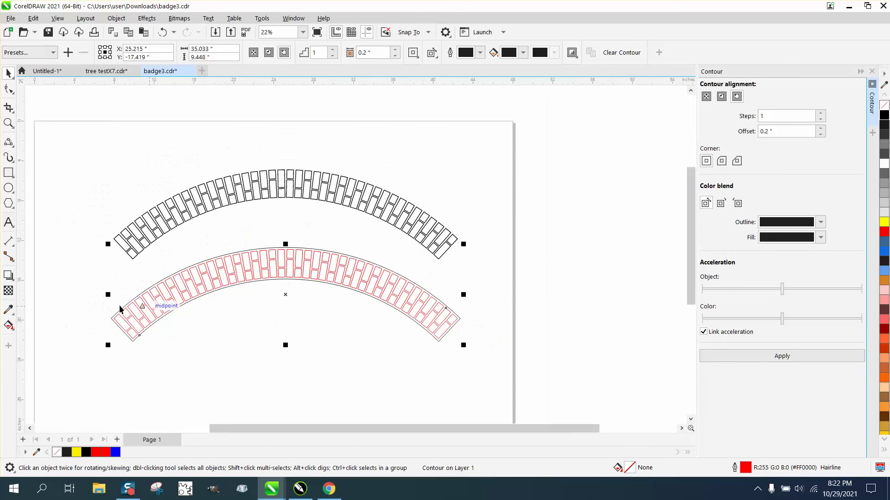
click(12, 330)
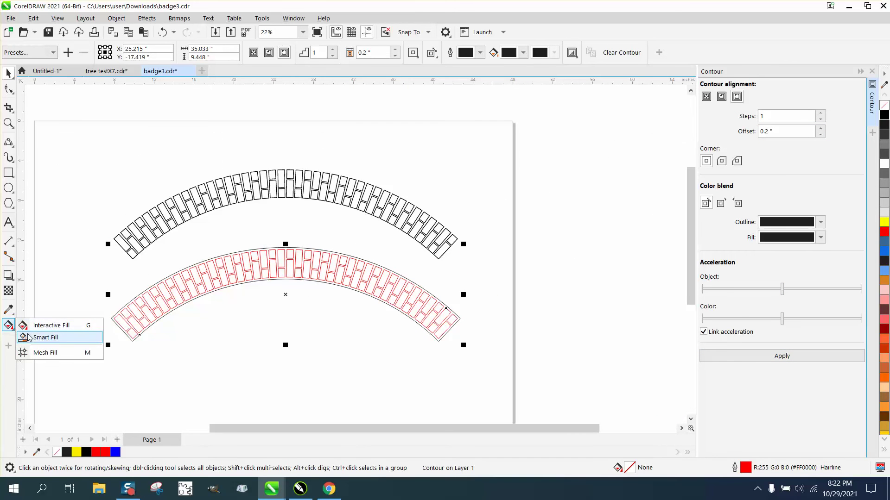
click(31, 337)
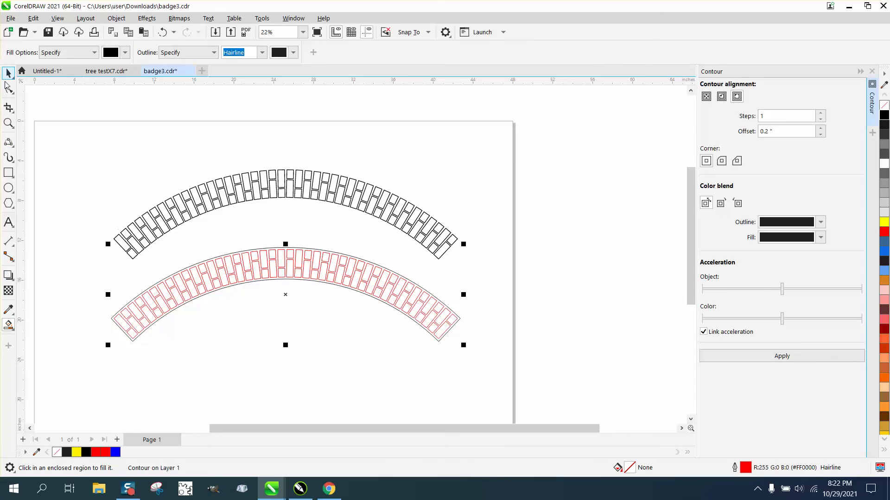
click(8, 123)
drag(222, 338, 90, 299)
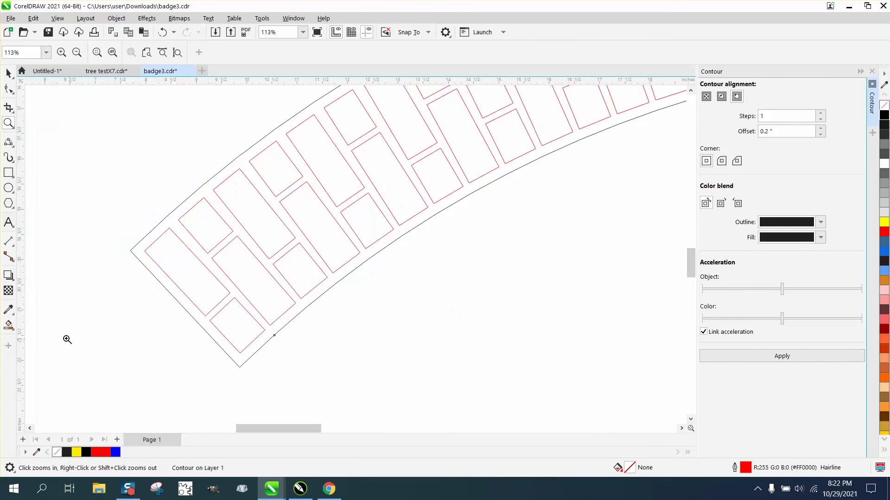
click(9, 325)
click(190, 310)
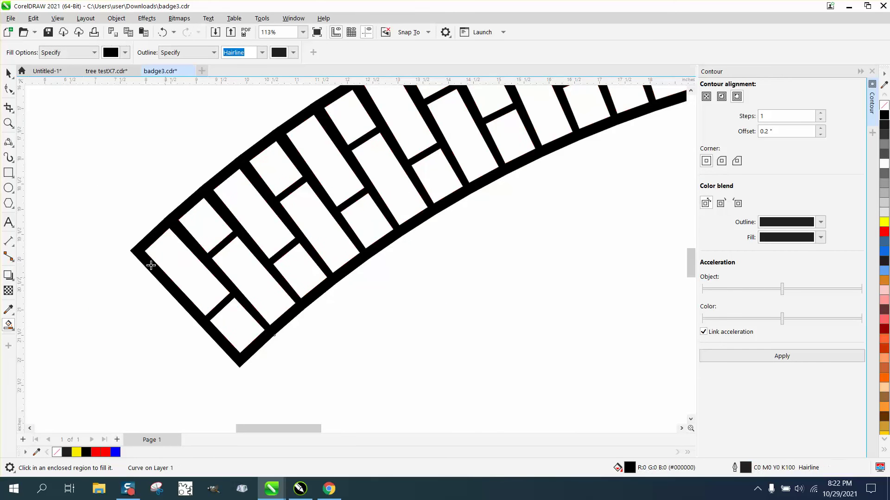
scroll(149, 261, down, 5)
Drag the black mortar-filled arch down below the red outlines and deselect.
click(7, 73)
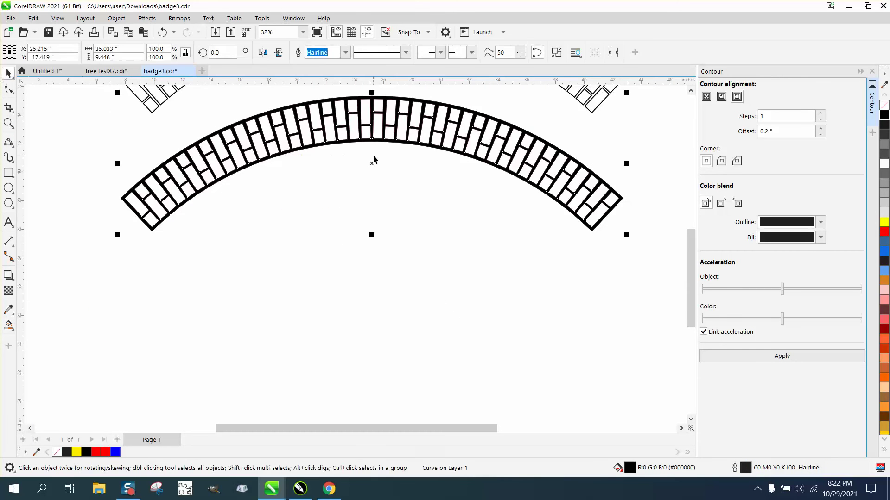
drag(372, 163, 386, 226)
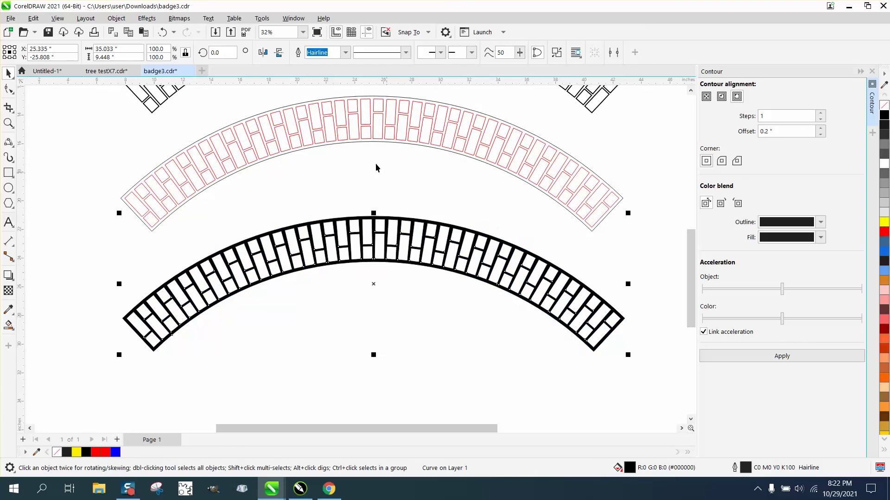
click(383, 192)
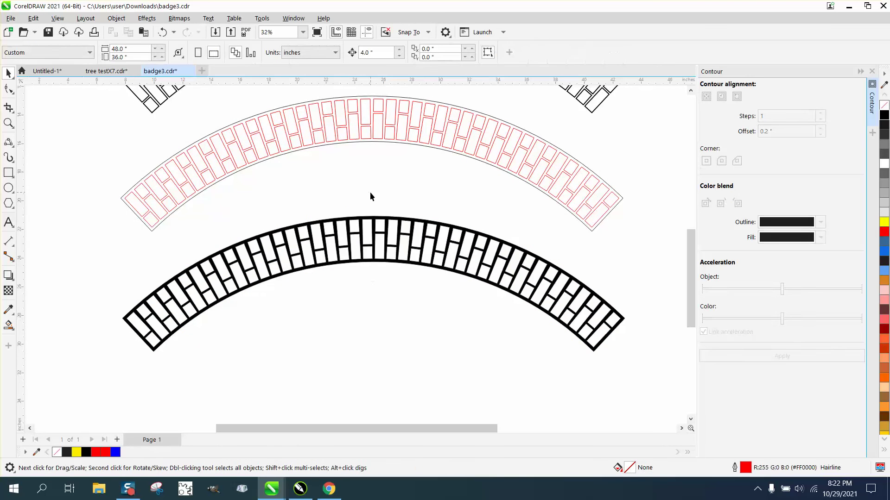
scroll(315, 269, down, 2)
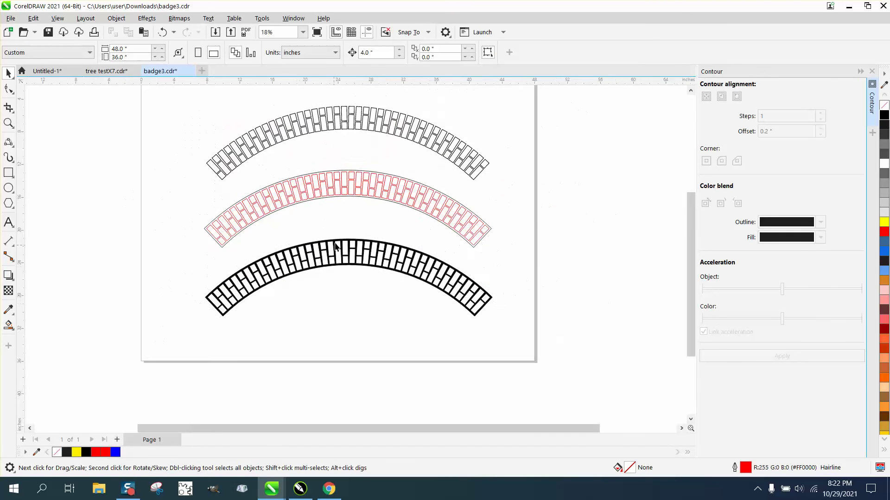